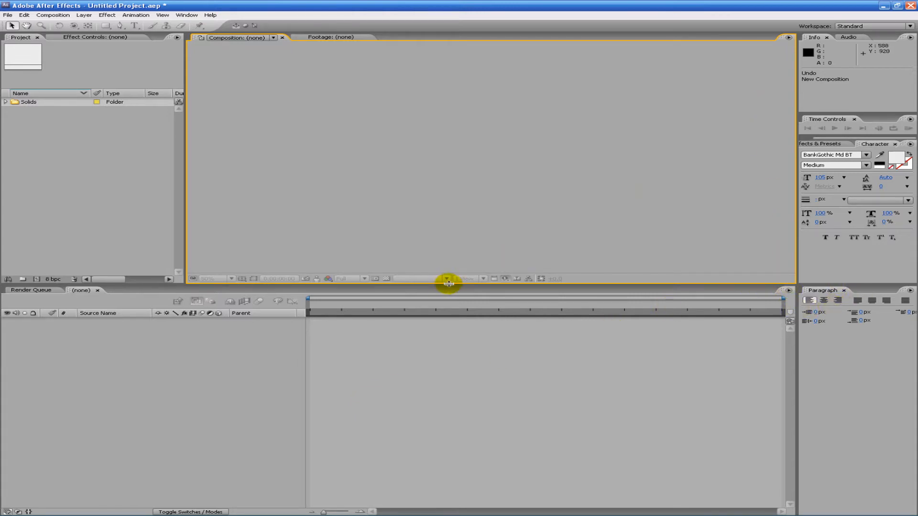
Step: Adjust the height of the viewer and timeline panels and create a new composition with the HDV/HDTV 720 29.97 preset lasting 5 seconds
drag(448, 282, 389, 240)
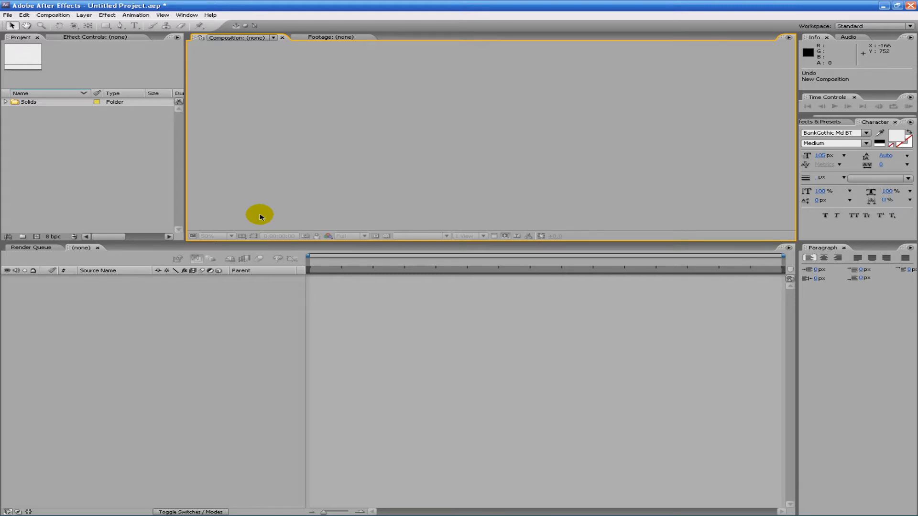
drag(544, 241, 415, 260)
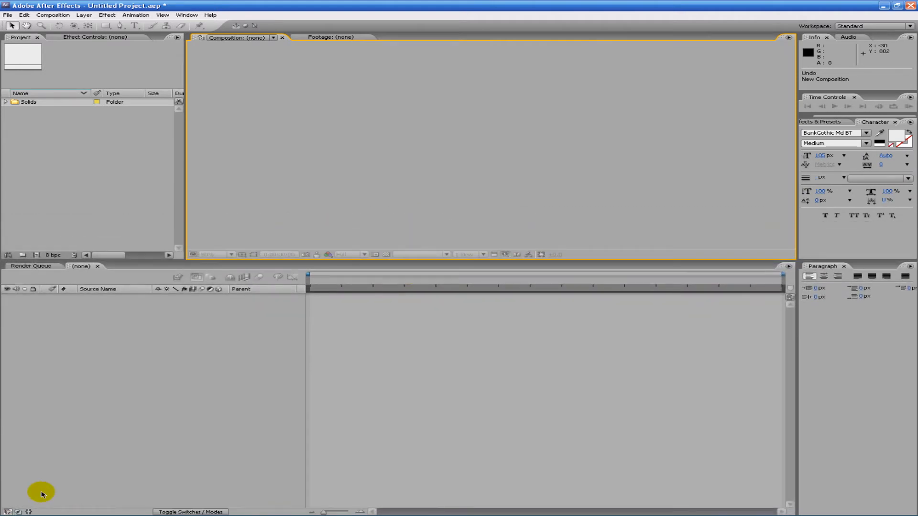
click(52, 15)
click(62, 29)
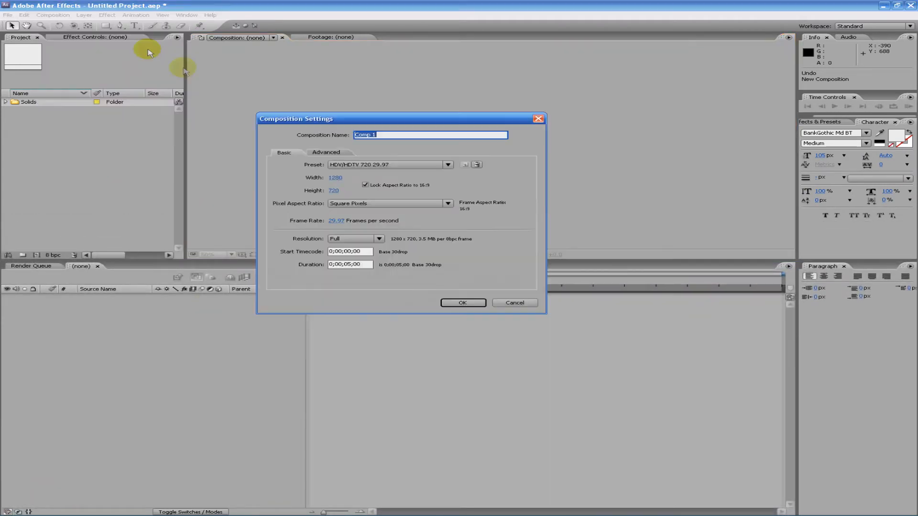
click(473, 311)
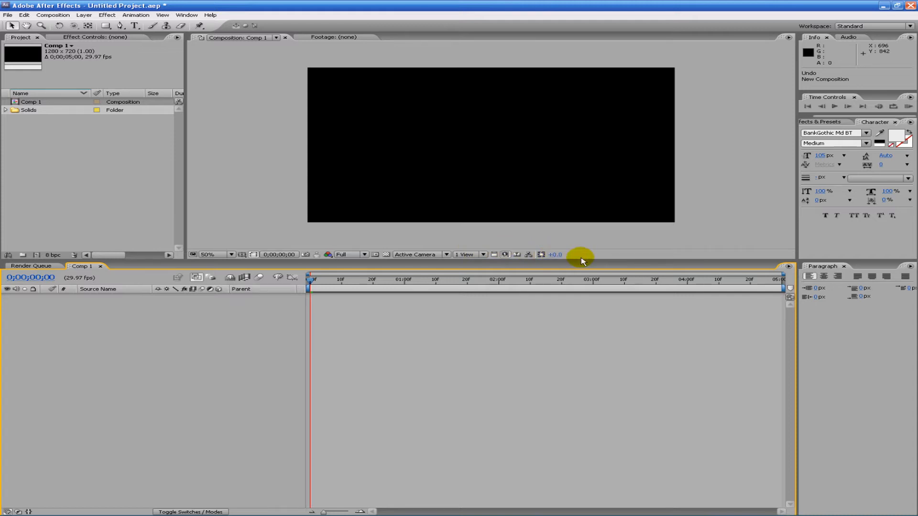
drag(583, 264, 581, 280)
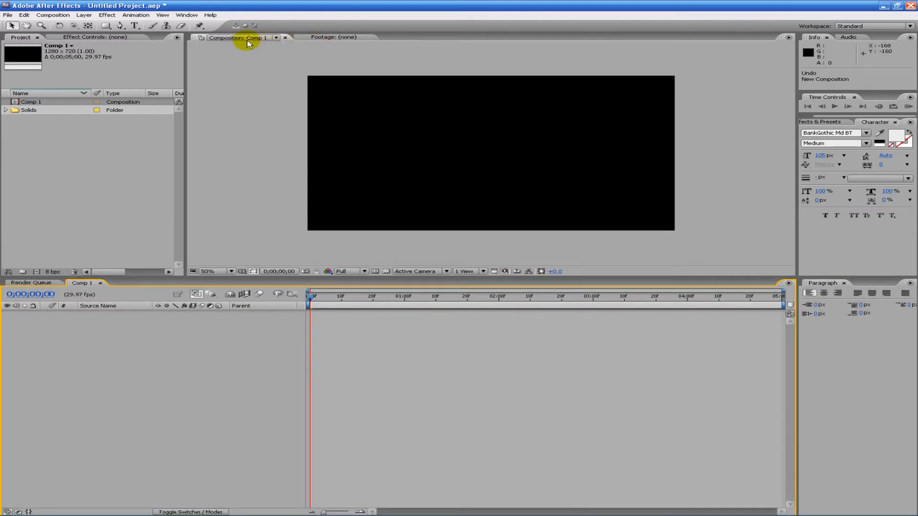
Step: Look at the Footage viewer, return to Comp 1 and try different magnifications, ending at 50%
click(340, 37)
click(252, 38)
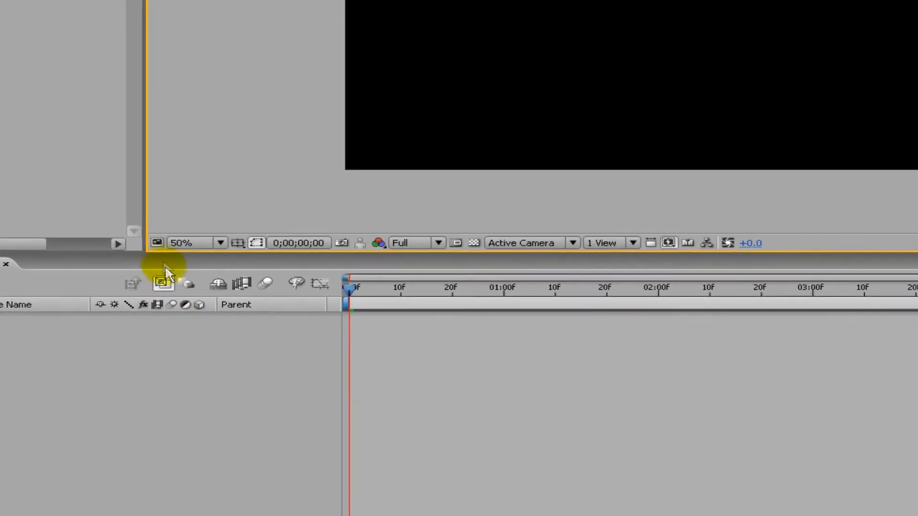
click(219, 243)
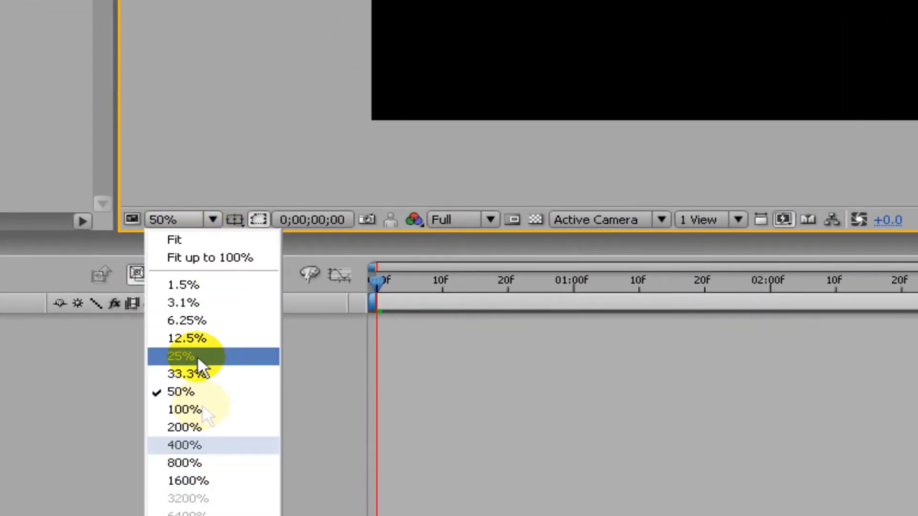
click(186, 410)
scroll(240, 145, down, 1)
scroll(518, 104, up, 4)
scroll(519, 103, down, 7)
scroll(518, 103, up, 6)
scroll(519, 103, down, 4)
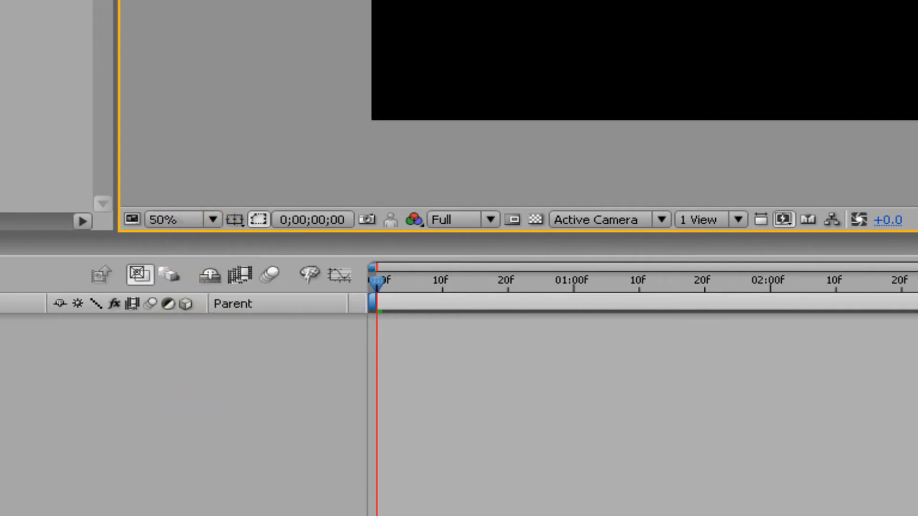
scroll(519, 104, up, 2)
scroll(518, 104, down, 1)
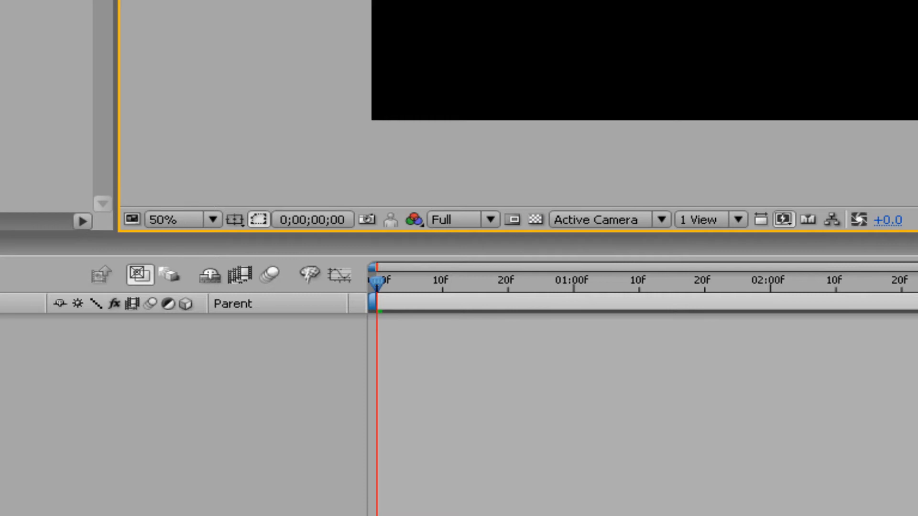
Step: Display the Title/Action Safe margins, grid, guides and rulers over the composition
click(230, 221)
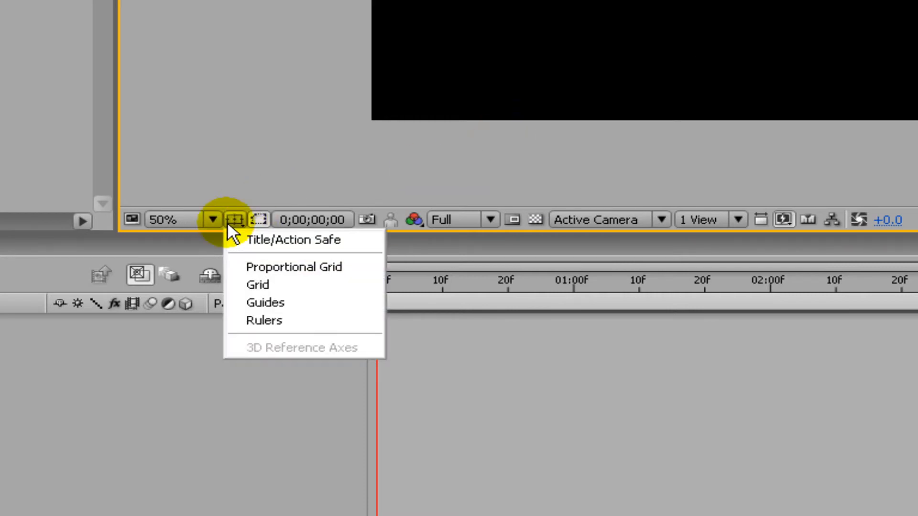
click(269, 238)
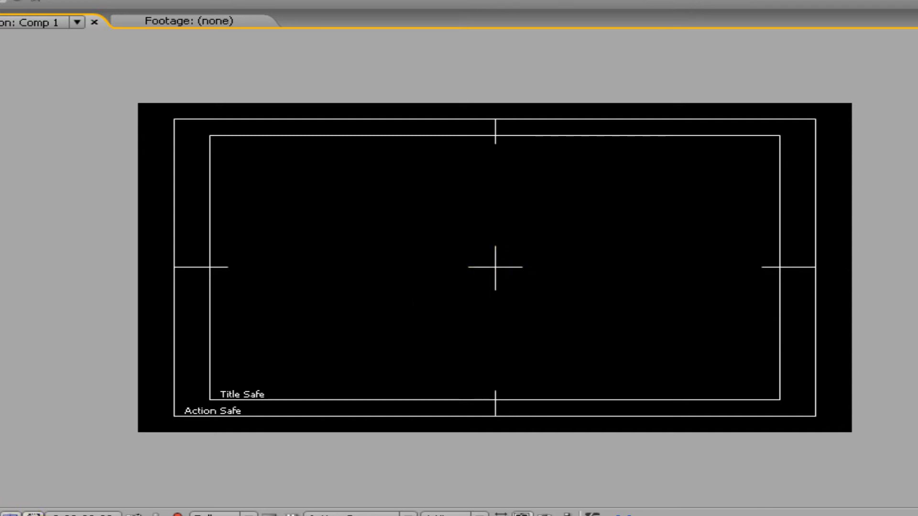
click(20, 515)
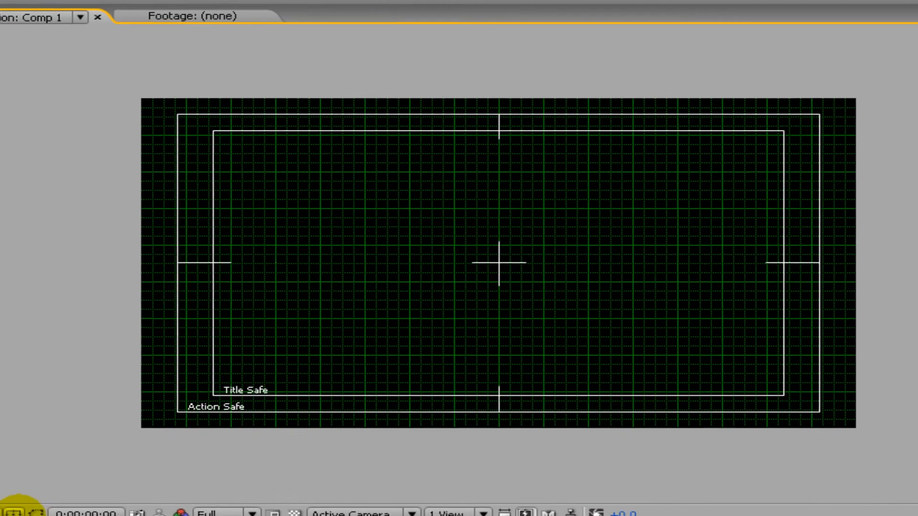
click(11, 515)
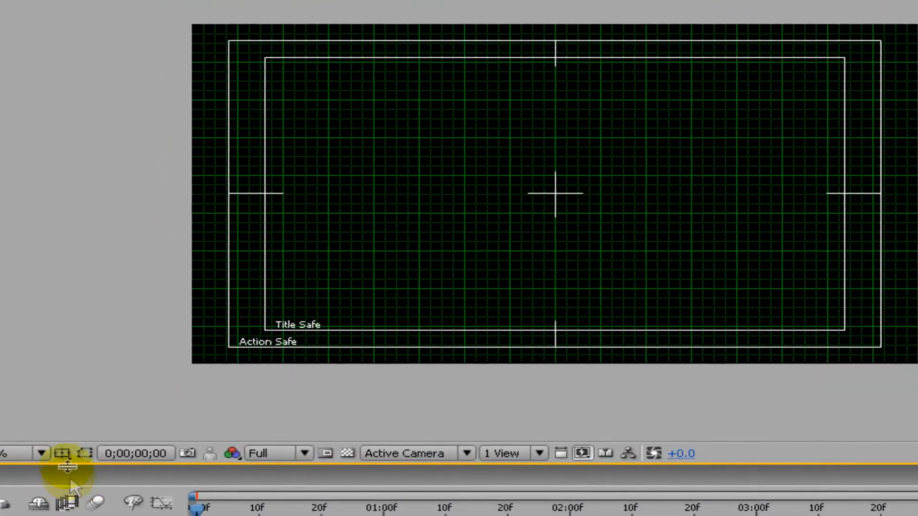
click(62, 453)
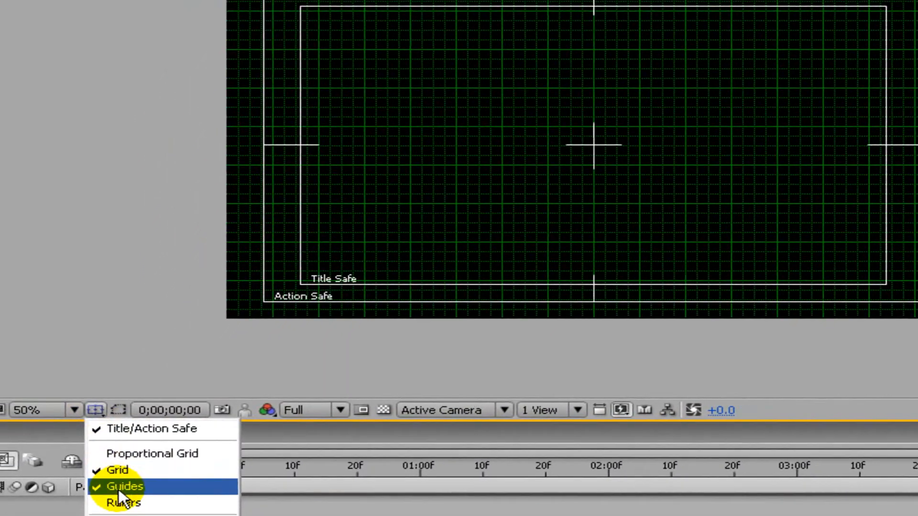
click(123, 502)
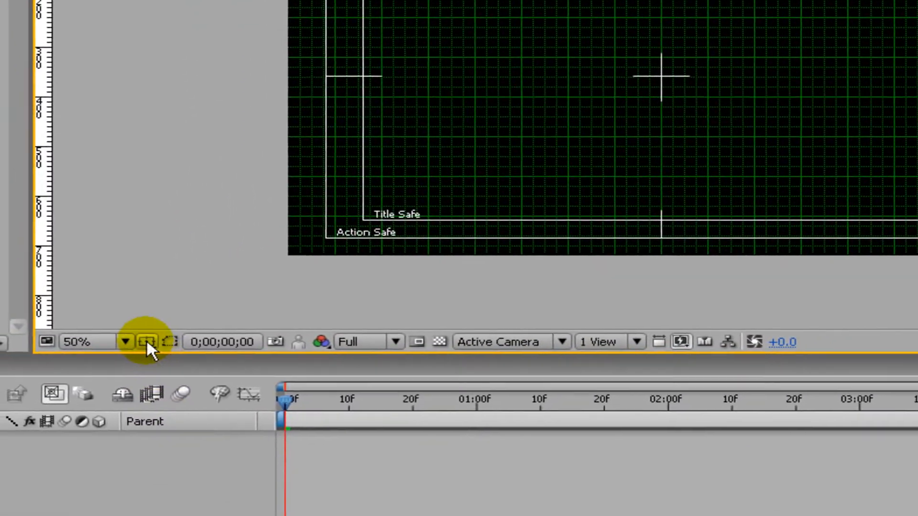
Step: Hide the grid, Title/Action Safe margins, guides and rulers, and zoom the composition in and out, ending at 50%
click(130, 365)
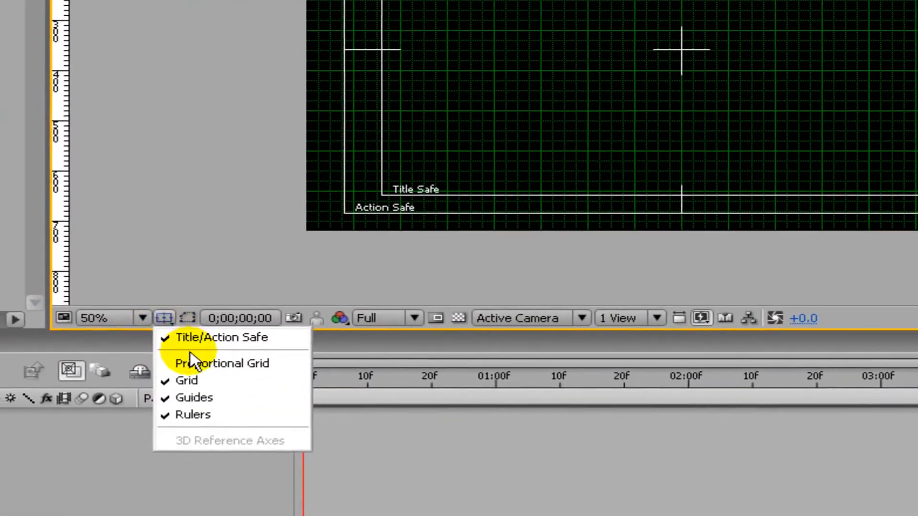
click(188, 384)
click(130, 366)
click(222, 332)
click(199, 269)
click(231, 351)
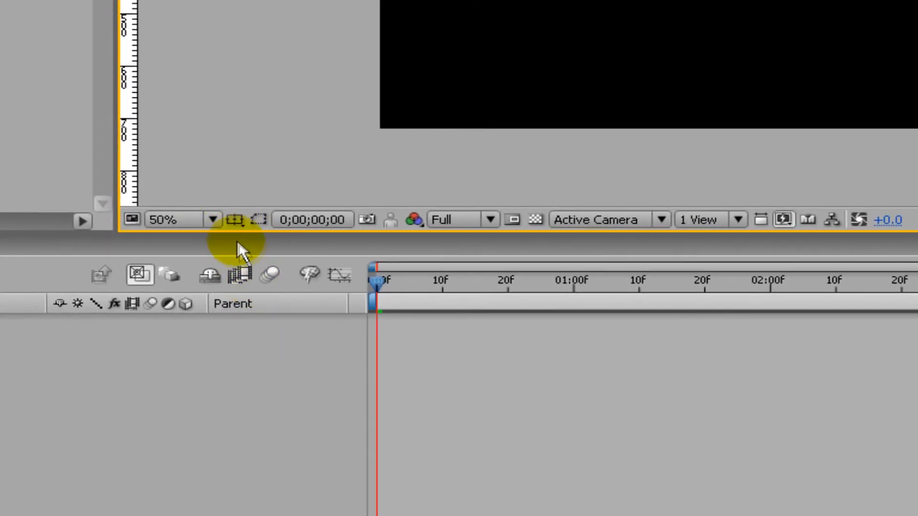
click(235, 222)
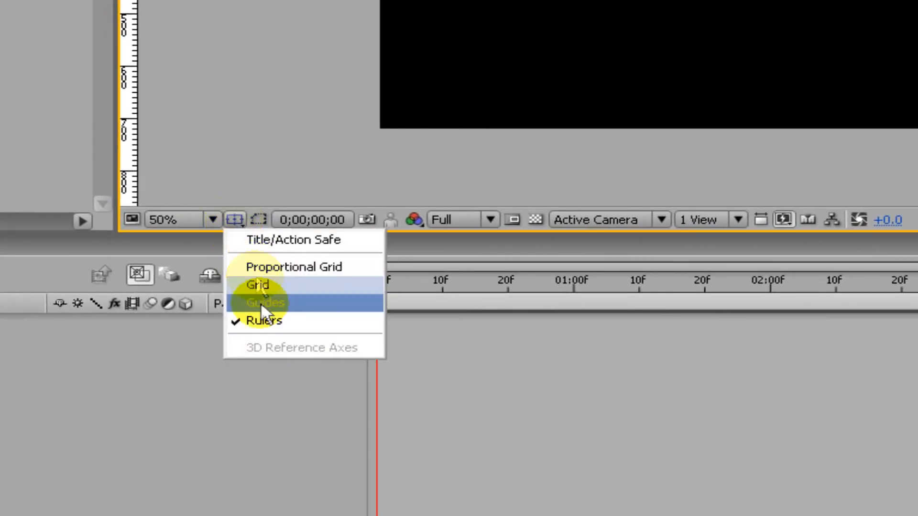
click(262, 319)
key(period)
key(comma)
key(period)
key(comma)
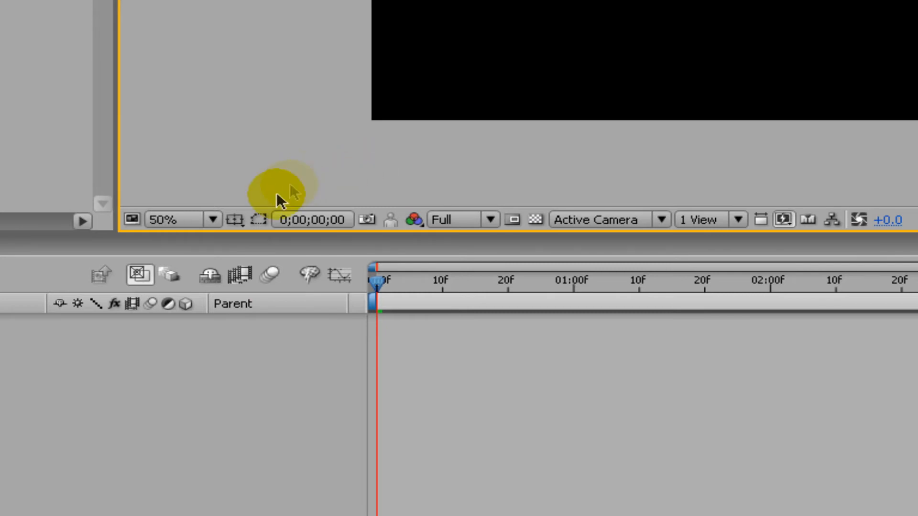
Step: Toggle mask and shape path visibility and delete the red rectangle shape from the composition
click(258, 219)
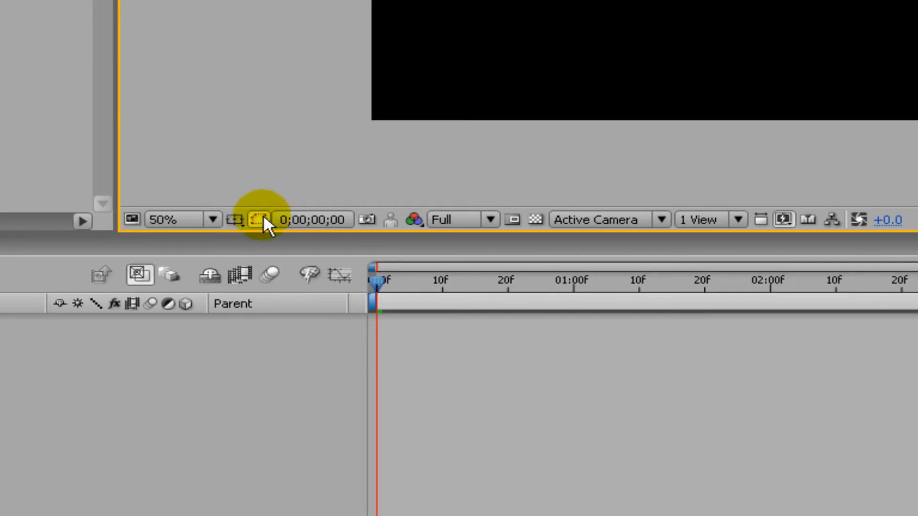
click(262, 220)
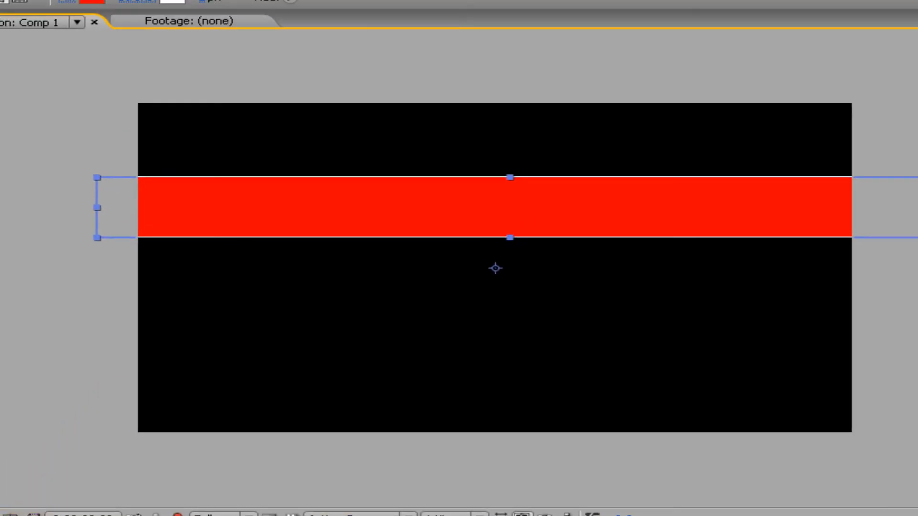
key(Delete)
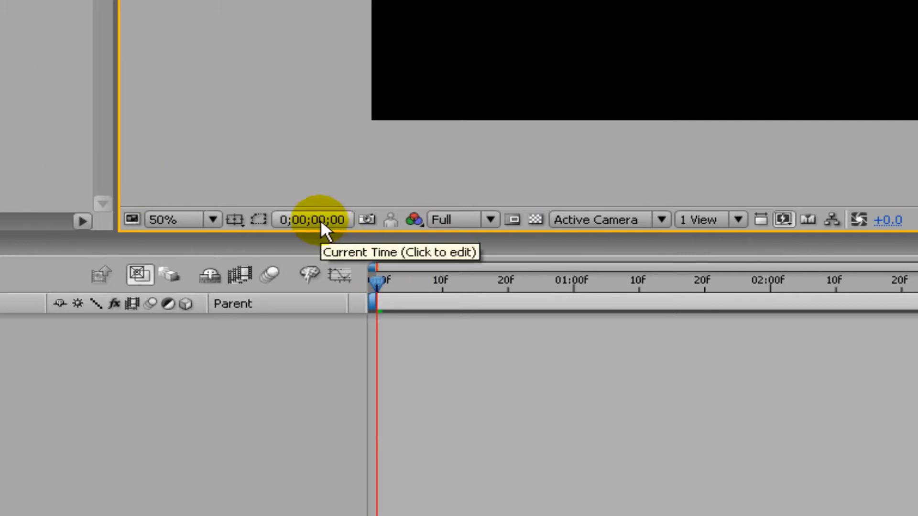
Step: Open the current time entry and cancel it, and set the composition's preview resolution to Half
click(316, 220)
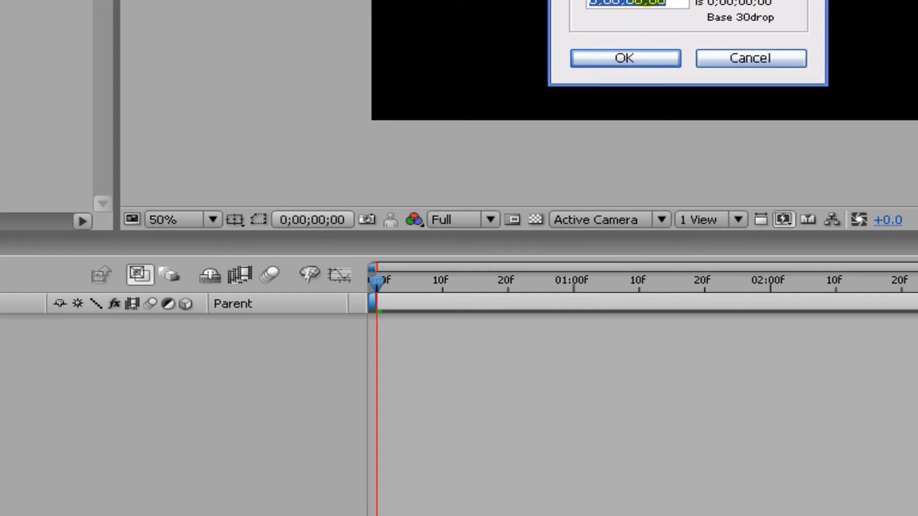
click(750, 56)
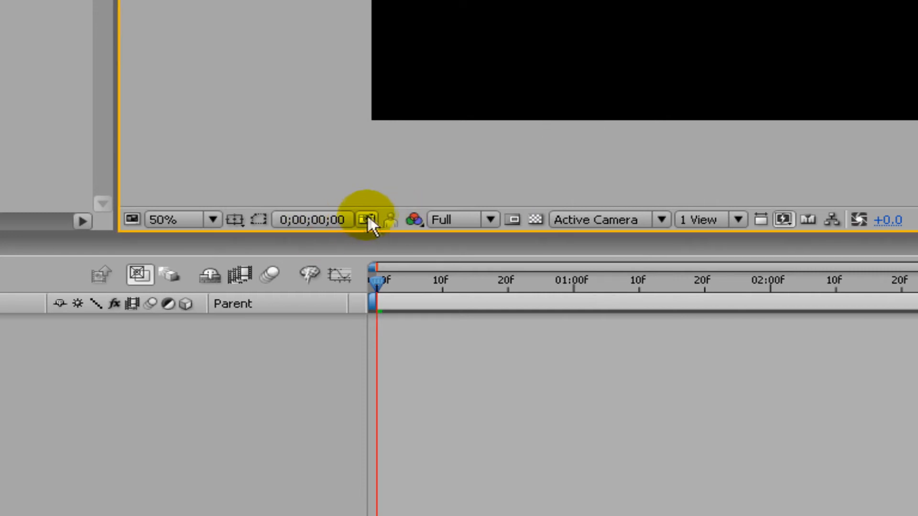
click(490, 217)
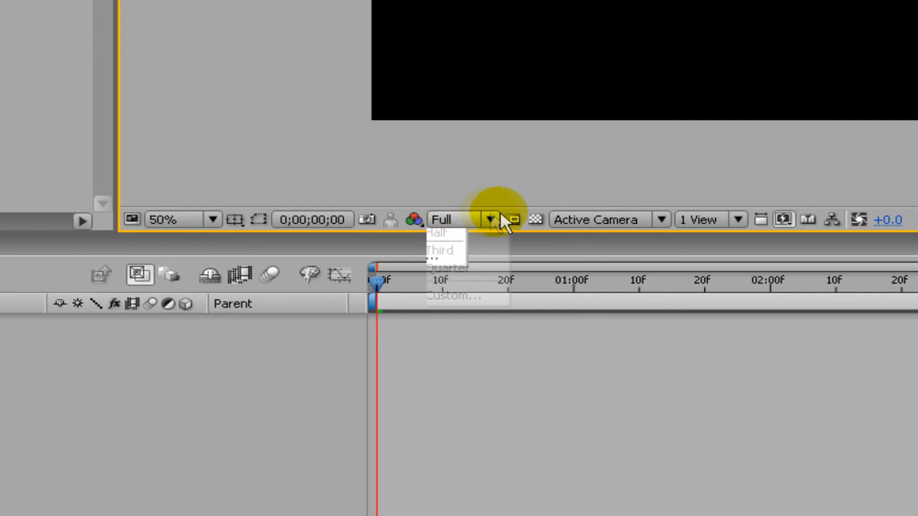
click(480, 216)
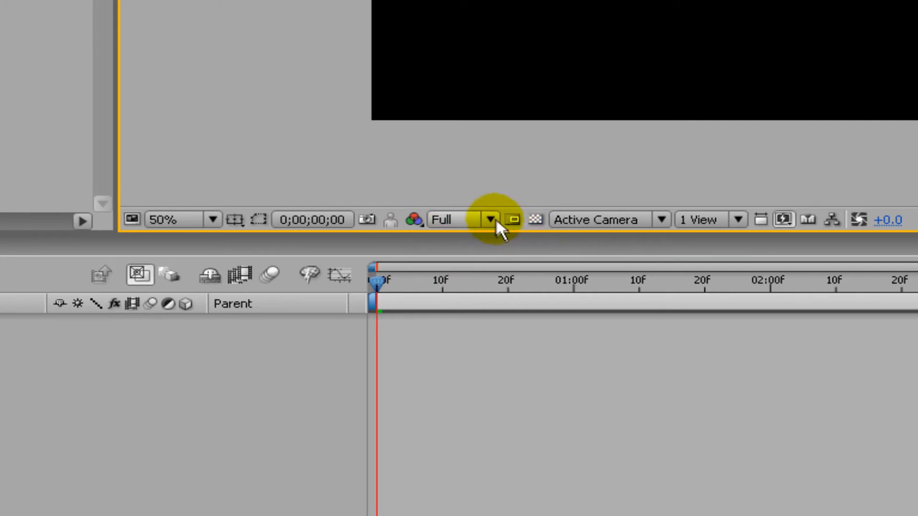
click(489, 219)
click(484, 257)
click(490, 219)
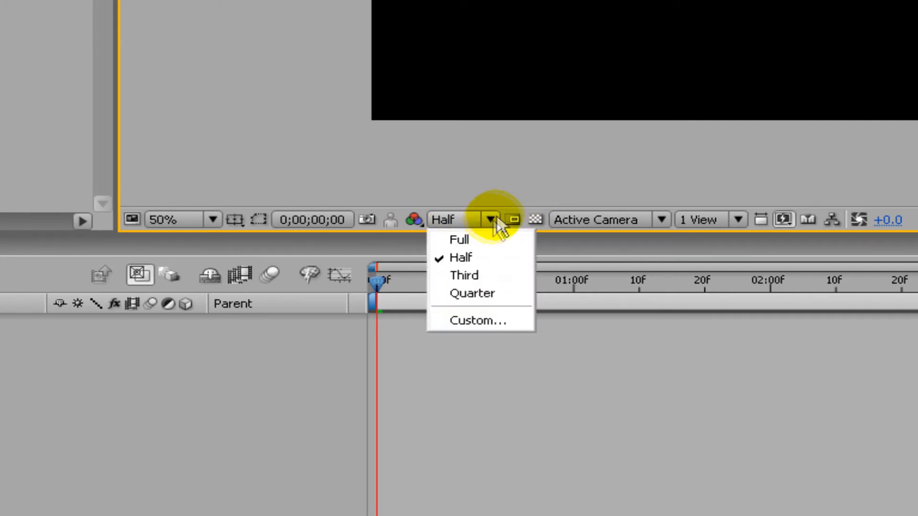
click(550, 171)
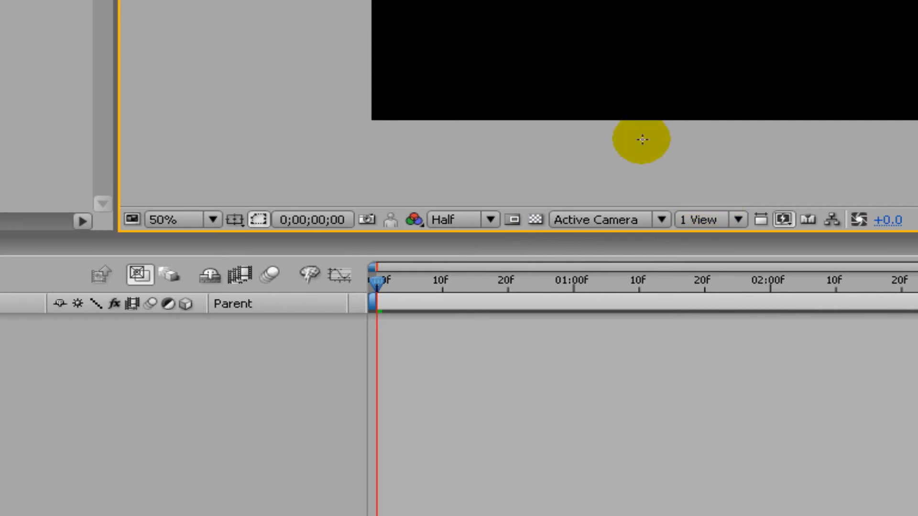
Step: Switch the composition viewer to the 4 Views - Bottom layout and return it to 1 View
click(739, 219)
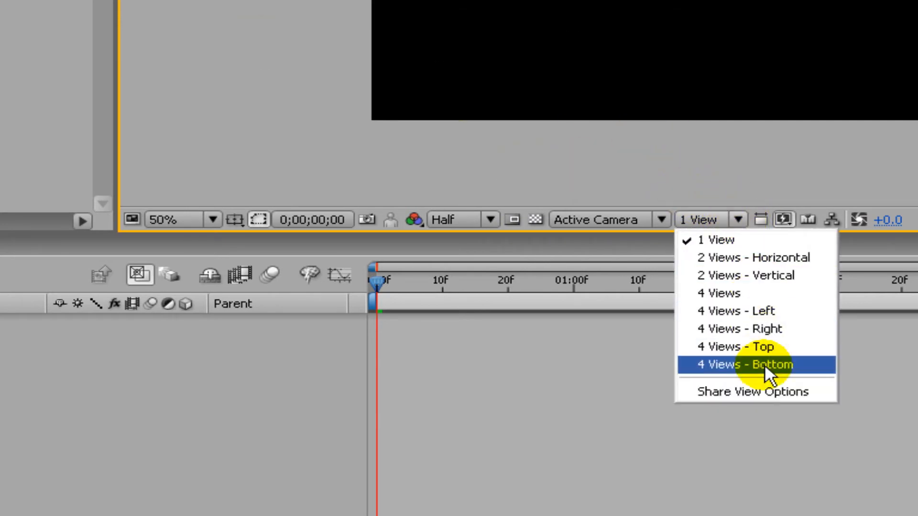
click(724, 293)
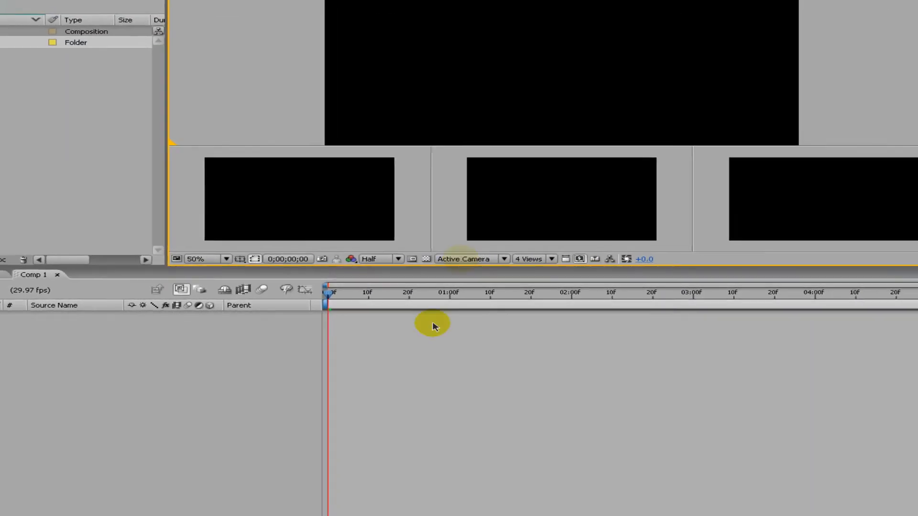
click(481, 271)
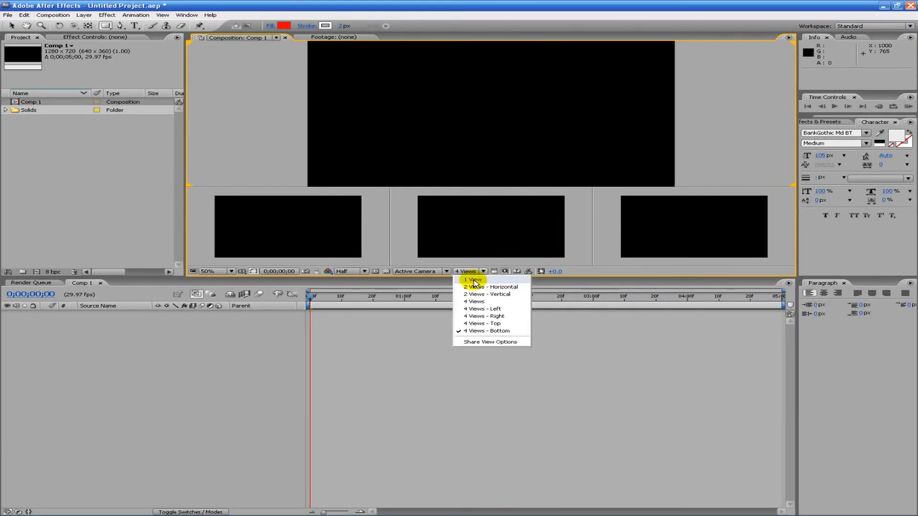
click(469, 280)
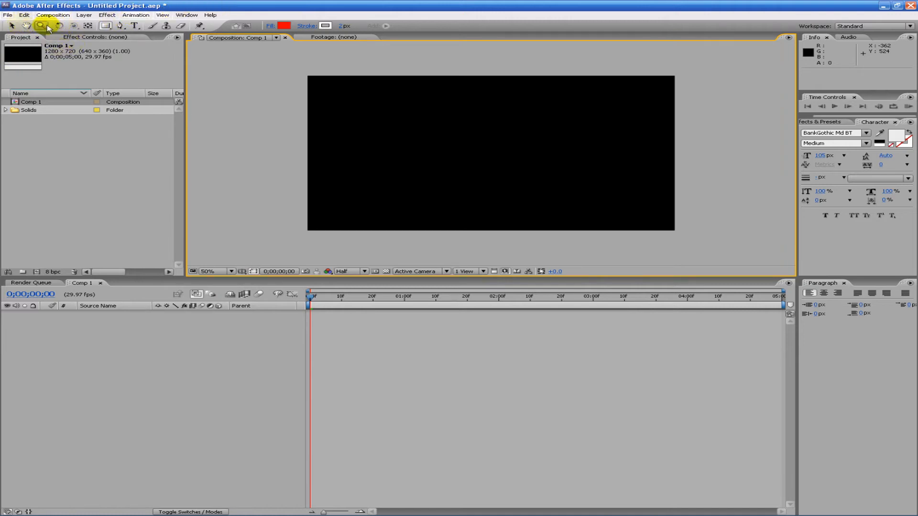
Step: Add a text layer reading "TExt stuff words" and move it to about 160, 354 in the composition
click(135, 25)
click(395, 140)
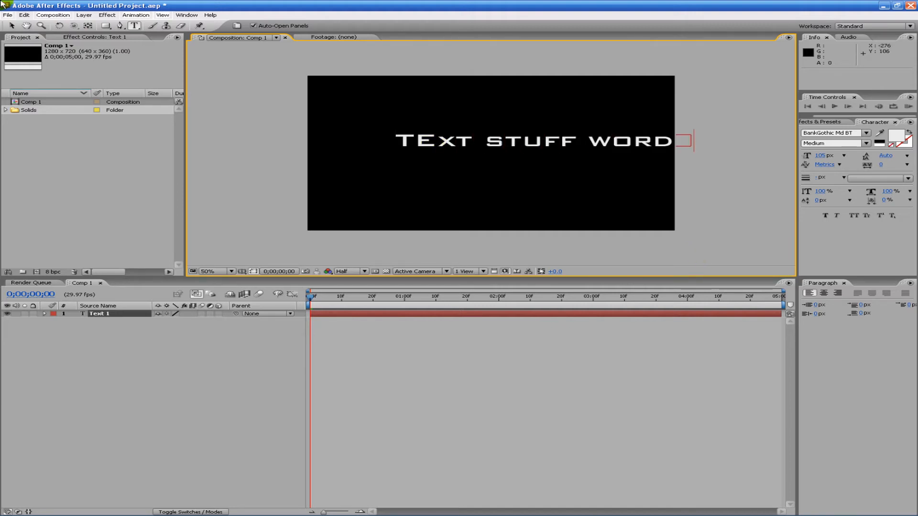
click(10, 26)
drag(494, 146, 451, 151)
Step: Show the Title/Action Safe margins and centre the text on them at about 134, 384
click(243, 271)
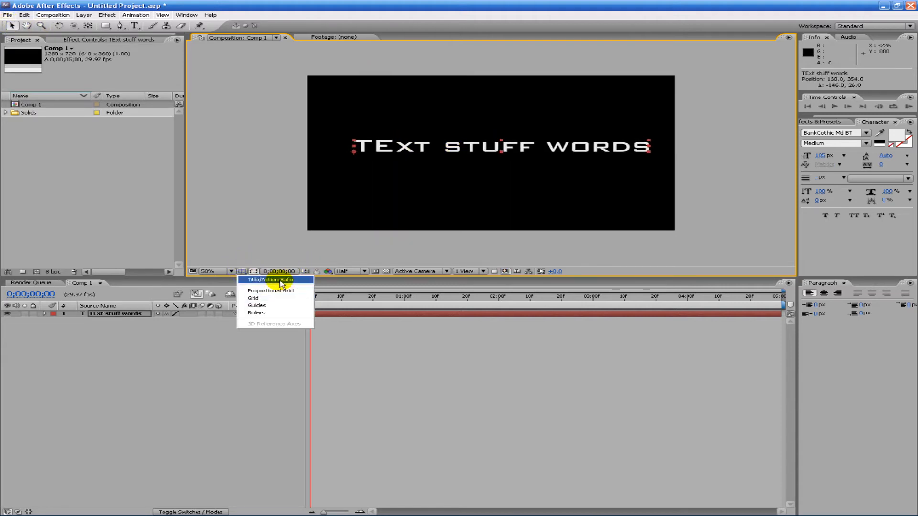
click(261, 279)
drag(568, 152, 559, 153)
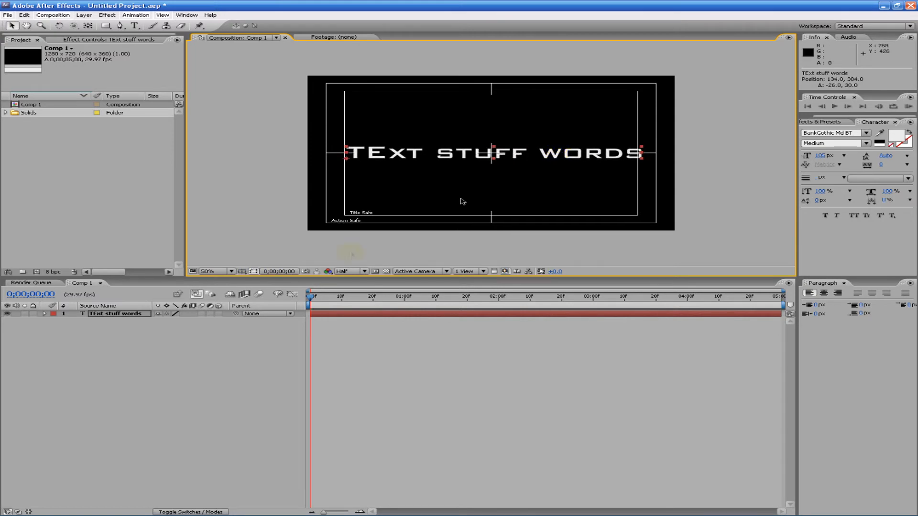
Step: Hide the Title/Action Safe margins, and switch the timeline columns to Modes and back to the layer switches
click(244, 272)
click(261, 282)
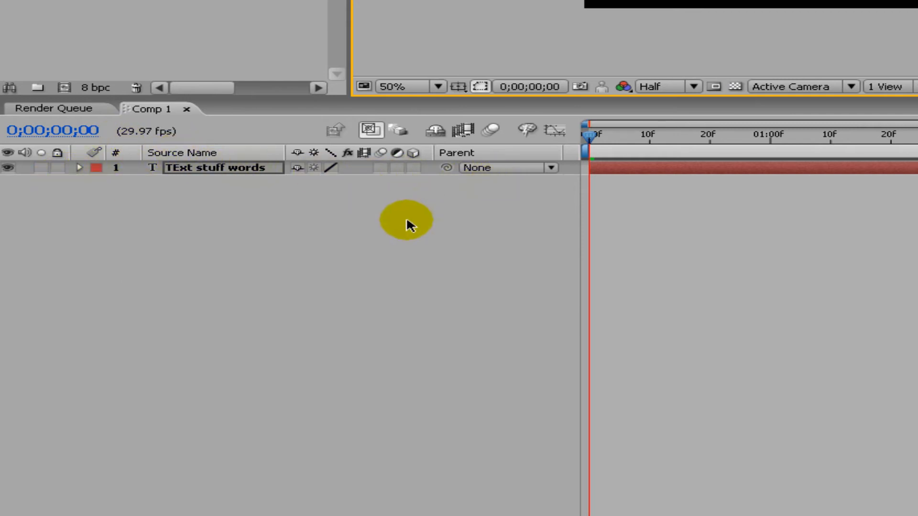
key(F4)
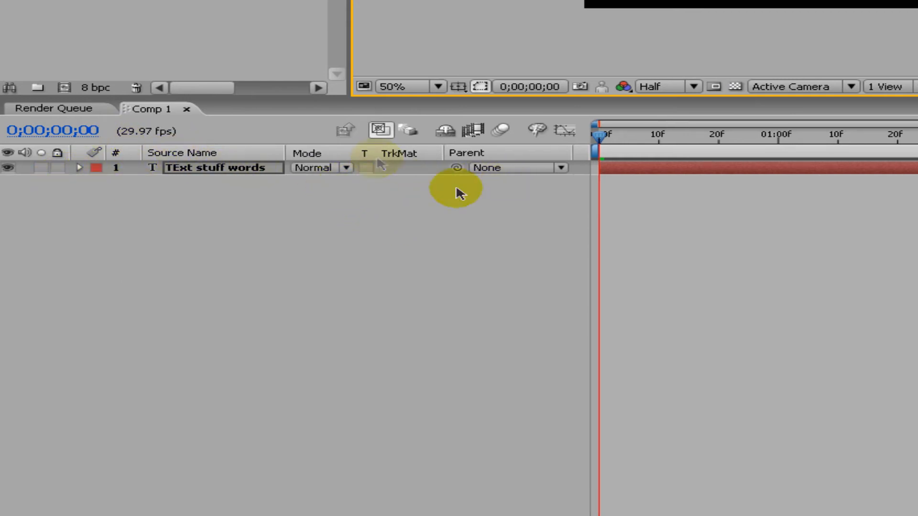
key(F4)
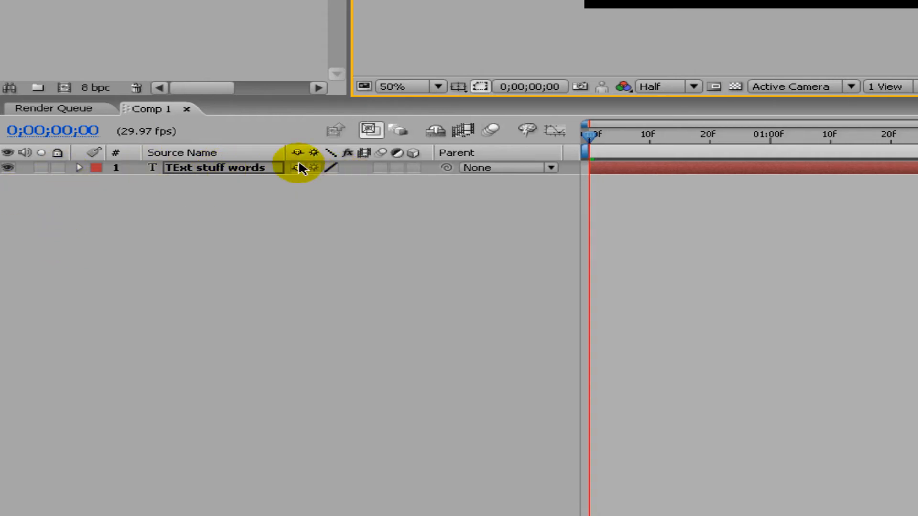
Step: Turn the text layer's Motion Blur and Adjustment Layer switches on and back off, one after the other
click(382, 168)
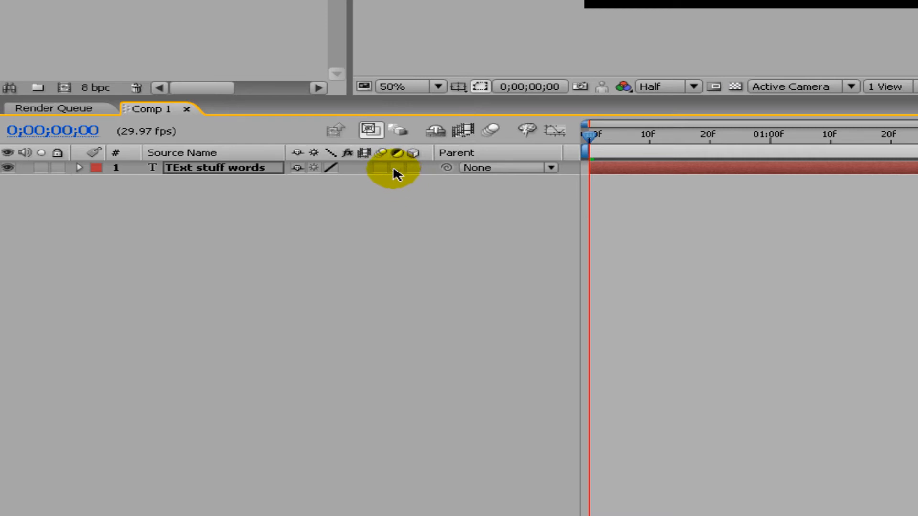
click(382, 169)
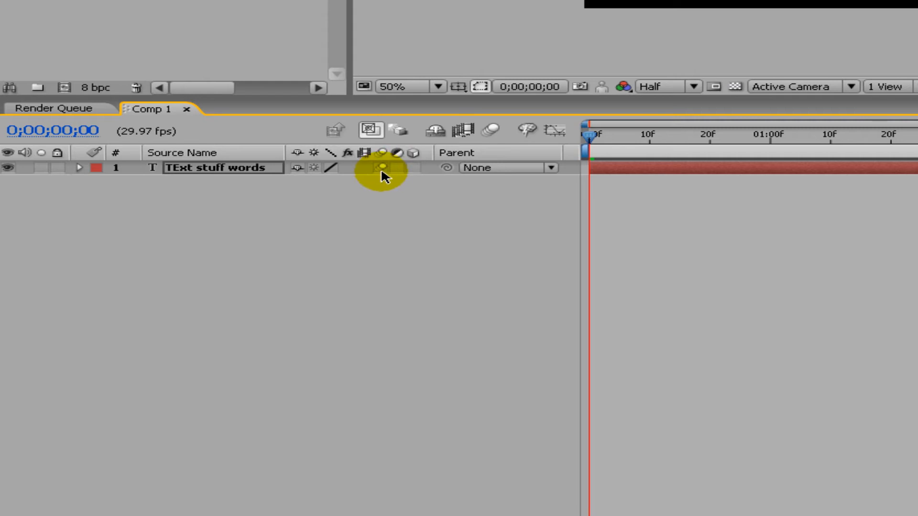
click(381, 170)
click(396, 168)
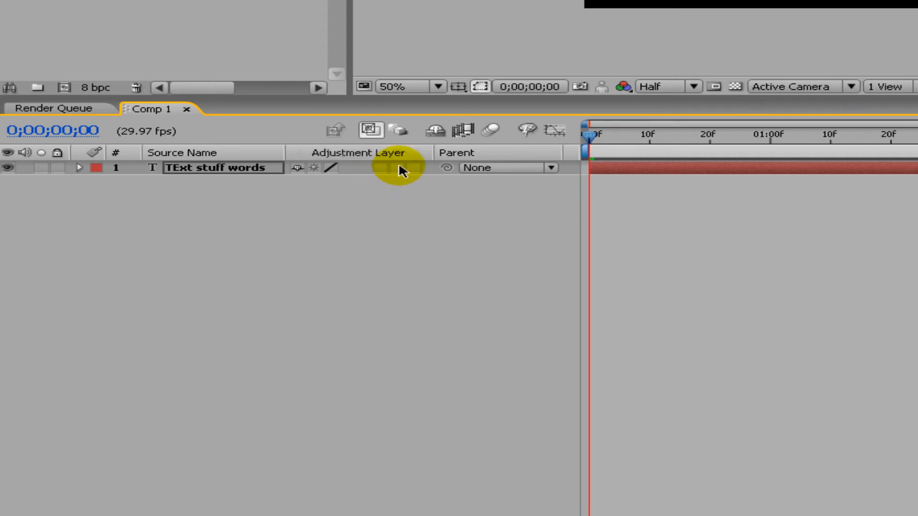
click(398, 168)
Step: Make the text layer 3D, show its axis handles in the composition viewer, and switch the layer back to 2D
click(412, 167)
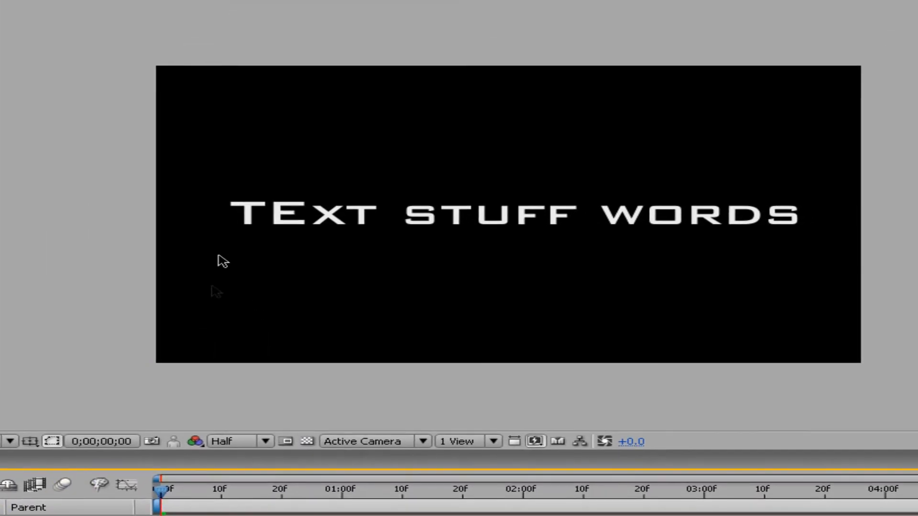
click(354, 239)
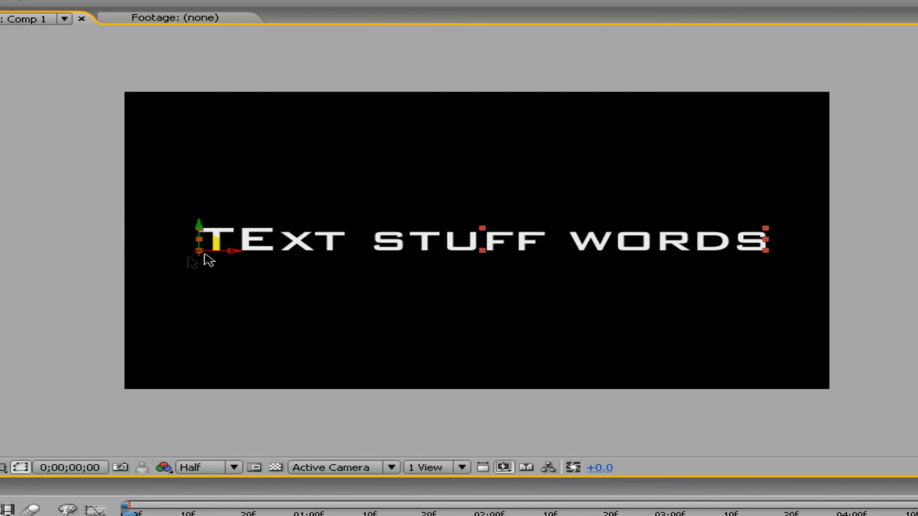
drag(190, 253, 202, 439)
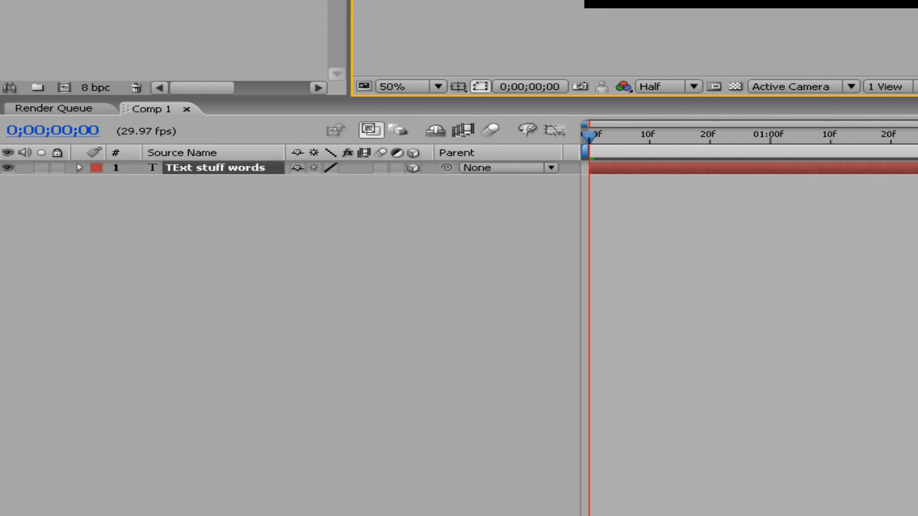
click(413, 168)
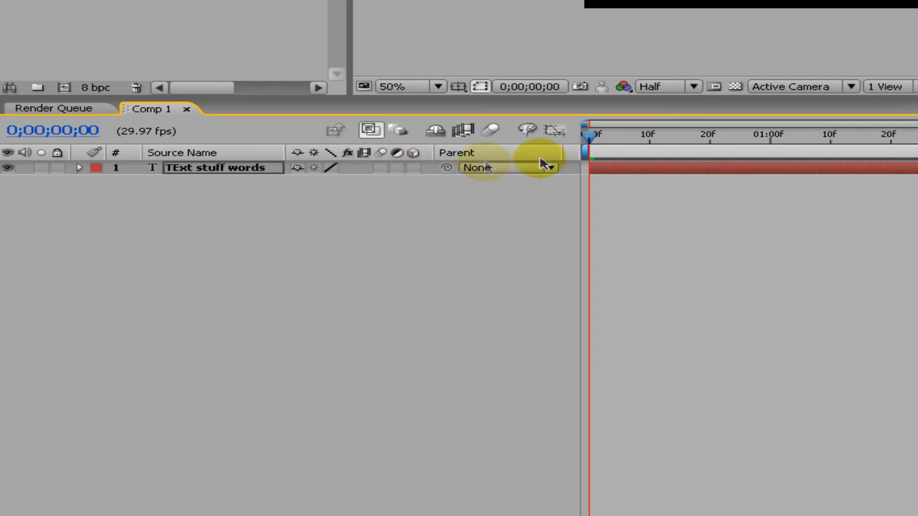
Step: Check the text layer's Parent options without changing them, and add a null object to the composition
click(550, 169)
click(463, 229)
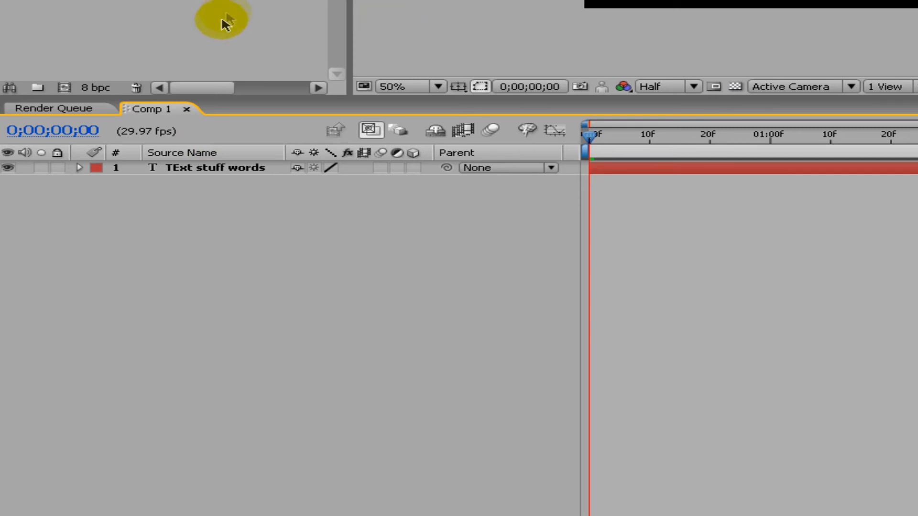
key(alt+l)
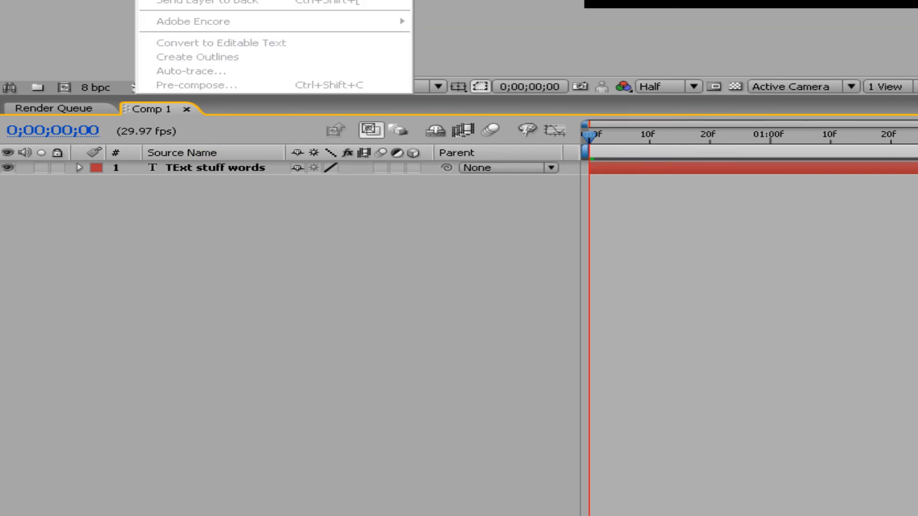
key(ctrl+alt+shift+y)
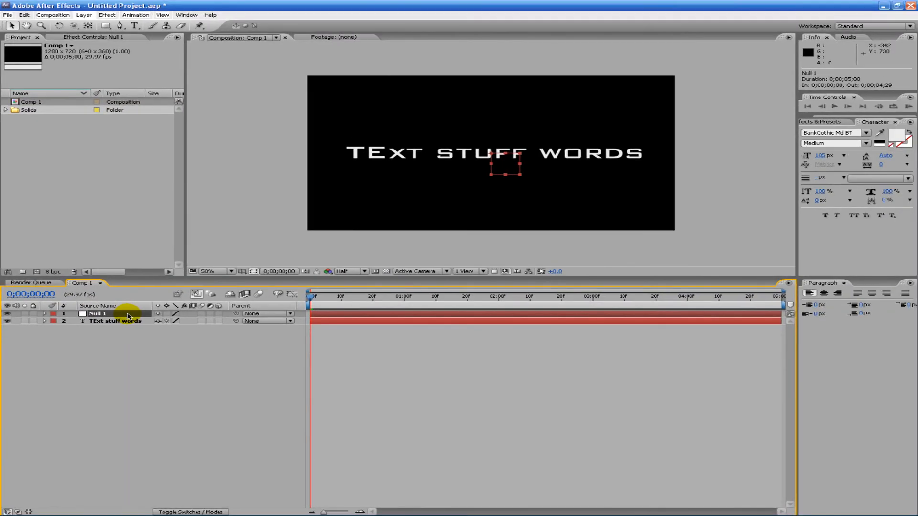
Step: Keyframe the null's Position at 0;00;00;00 with the value 632, 502, and try parenting the text layer to the null with the pick whip
key(p)
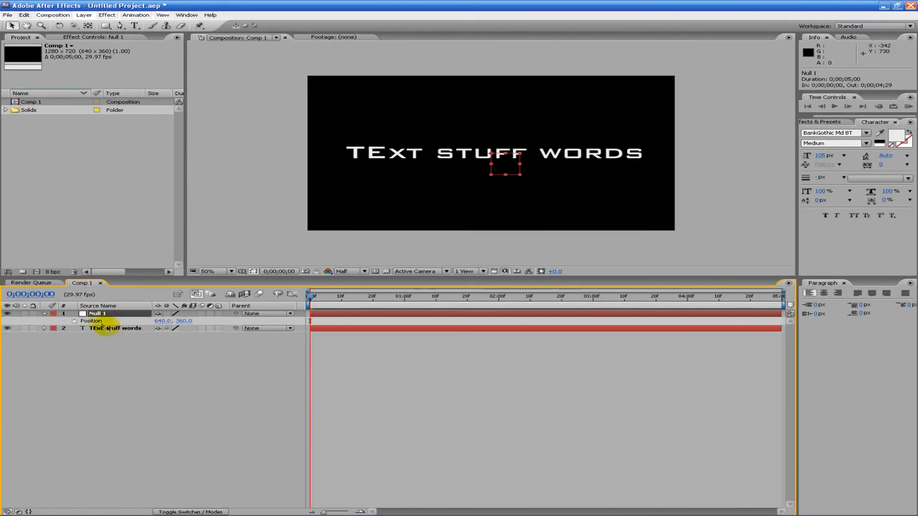
click(74, 320)
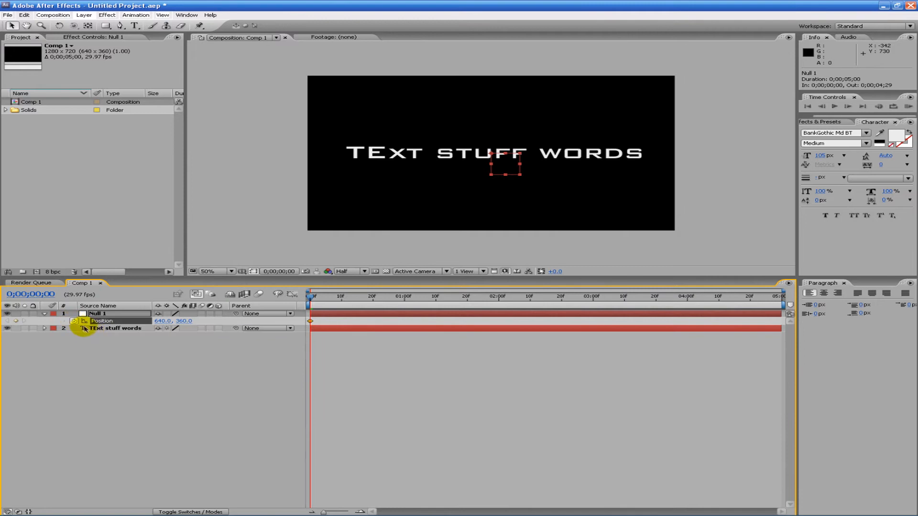
click(74, 320)
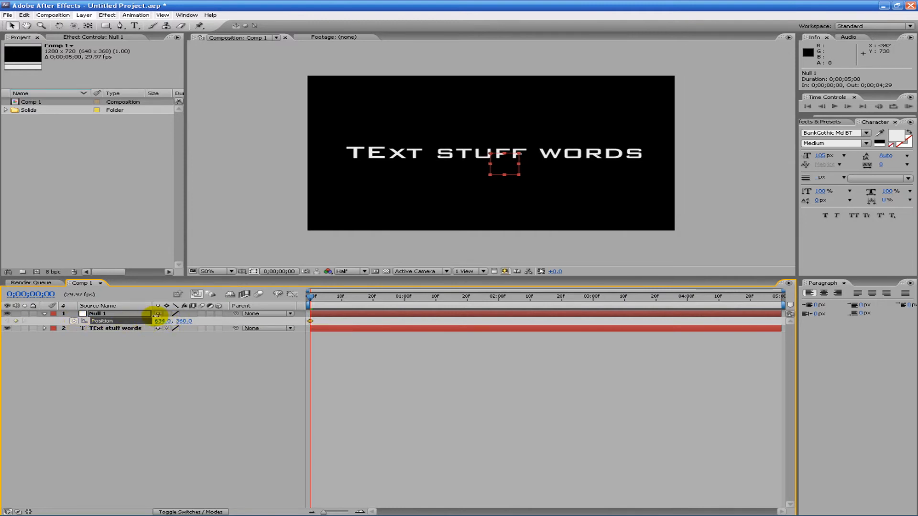
drag(164, 319, 125, 320)
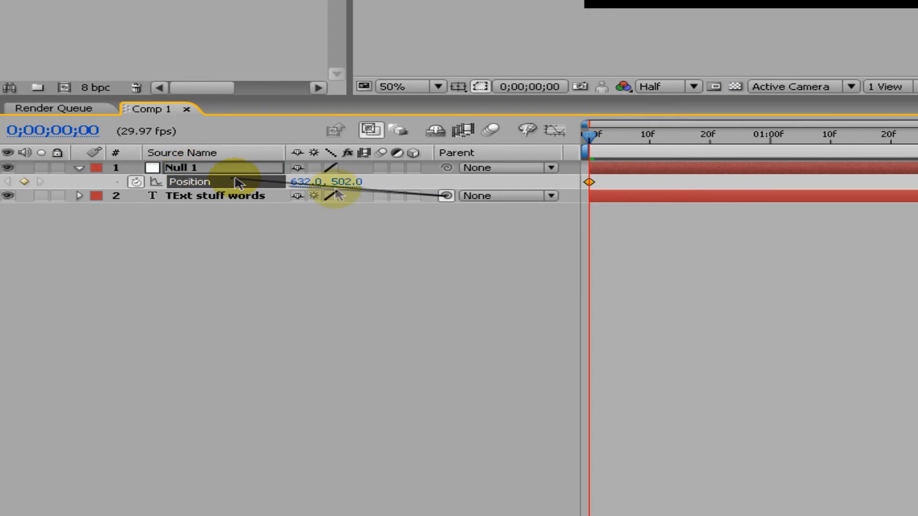
drag(234, 179, 449, 194)
click(239, 174)
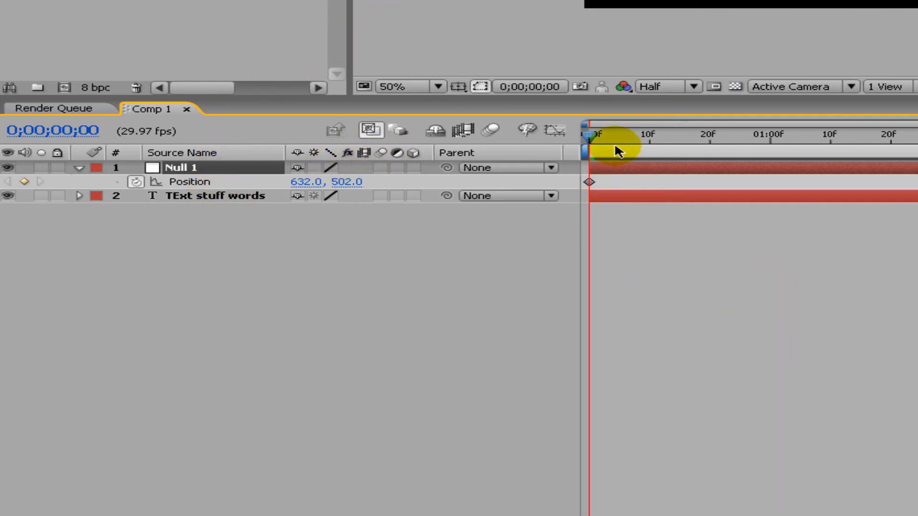
Step: Show the Modes columns in the timeline and look through the blending modes of the null and text layers
key(F4)
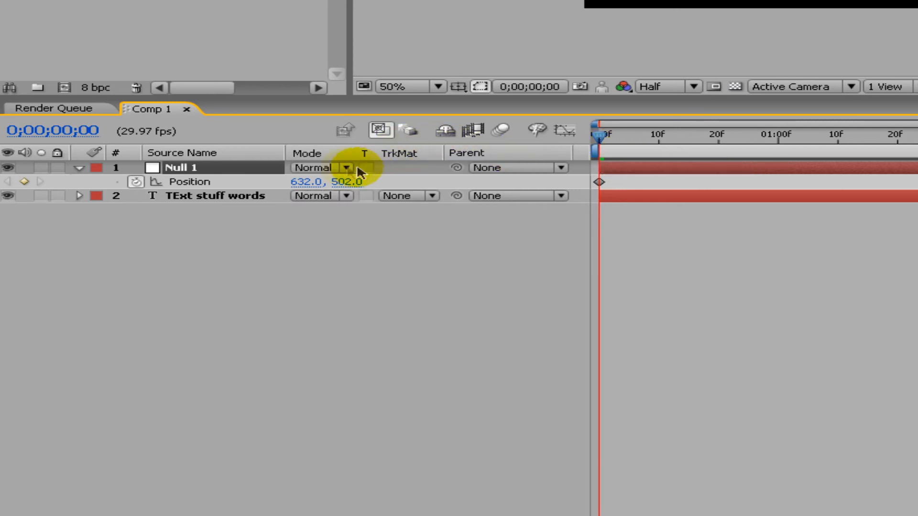
click(342, 168)
click(192, 254)
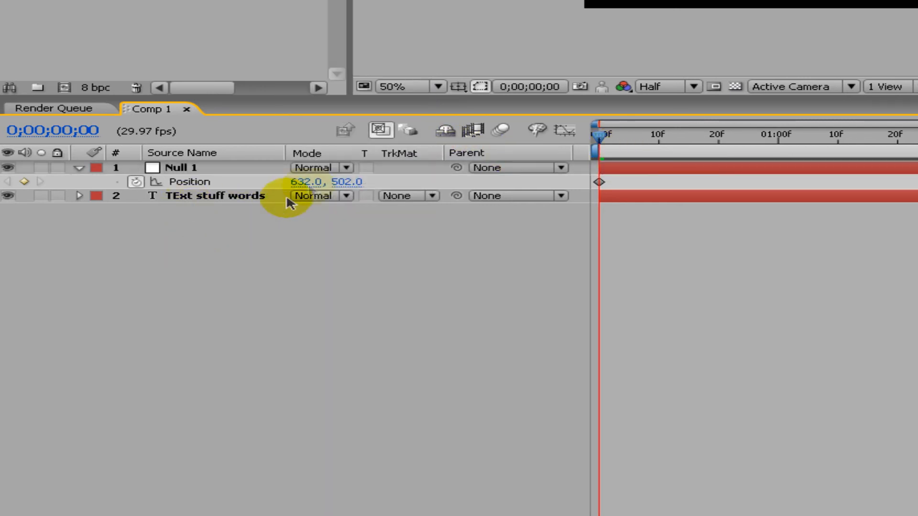
click(350, 197)
click(147, 254)
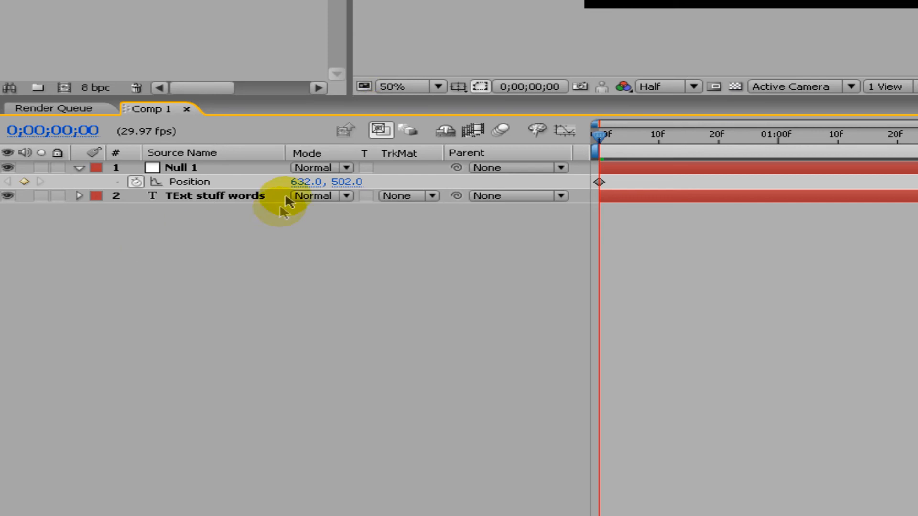
Step: Review the track matte options available for the text layer without changing the current one
click(429, 200)
click(430, 197)
click(343, 197)
click(438, 199)
click(430, 200)
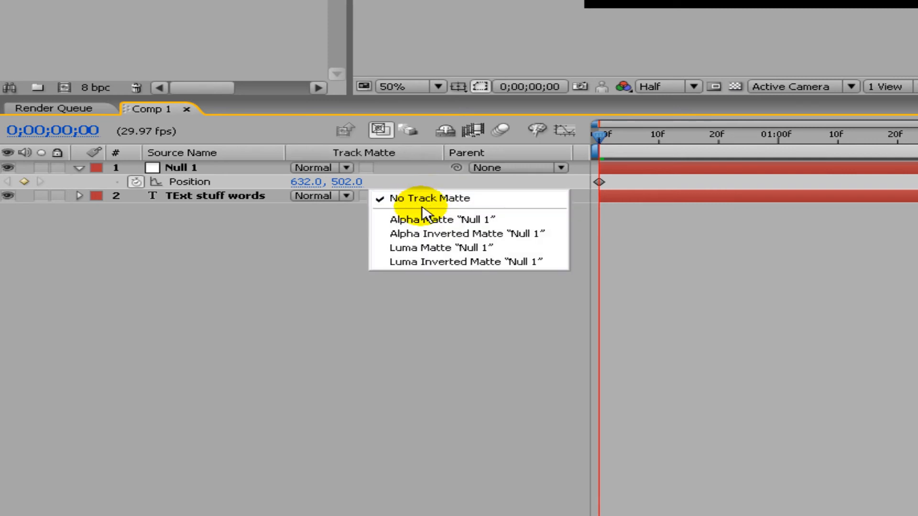
click(328, 250)
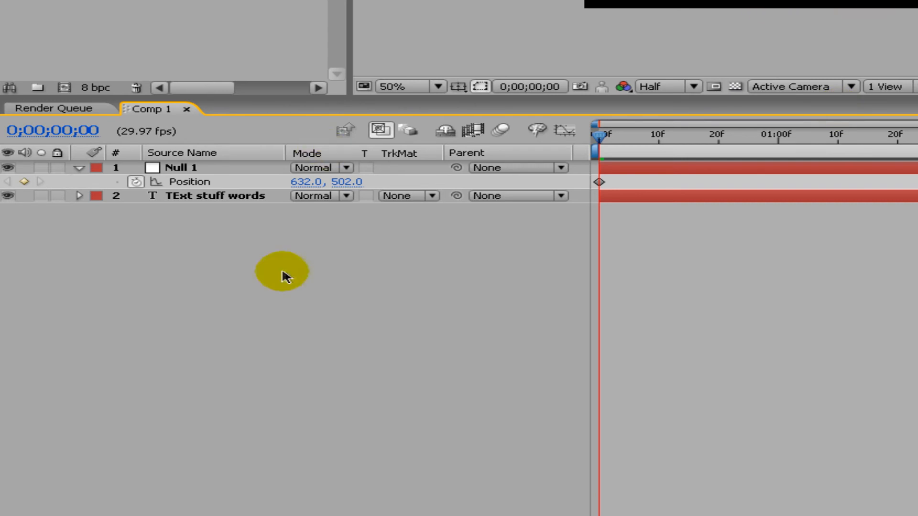
Step: Collapse the null layer's properties and add Comp 1 to the render queue
click(77, 168)
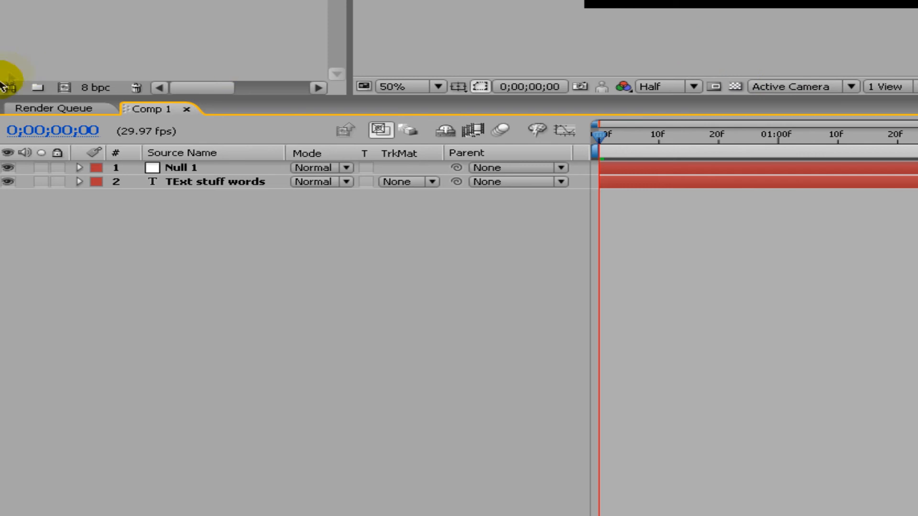
click(10, 107)
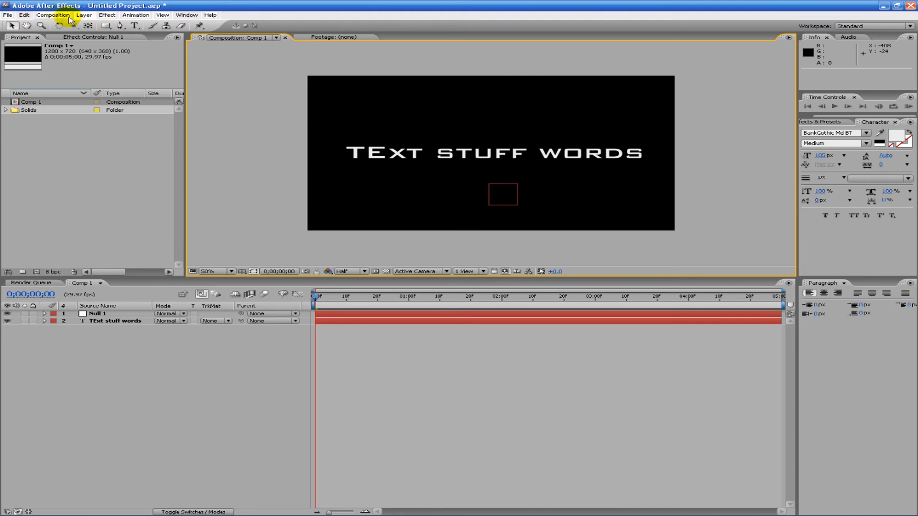
click(54, 15)
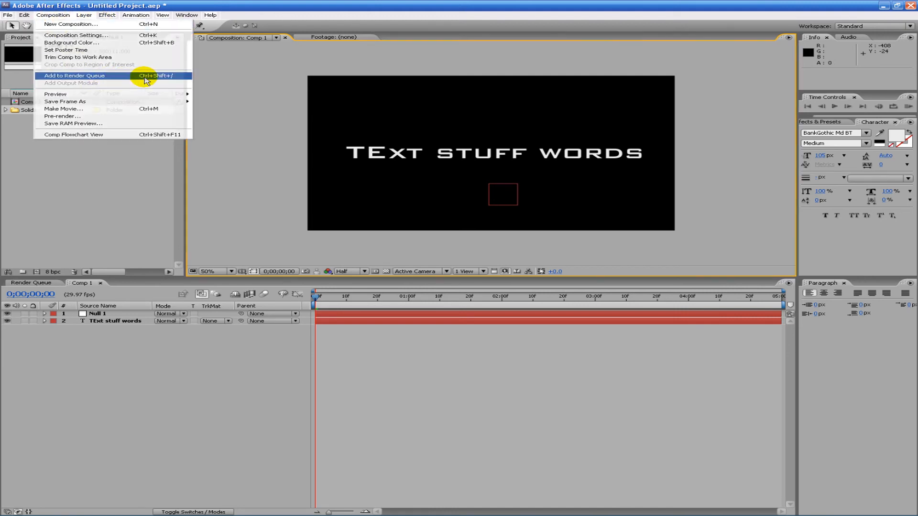
click(146, 77)
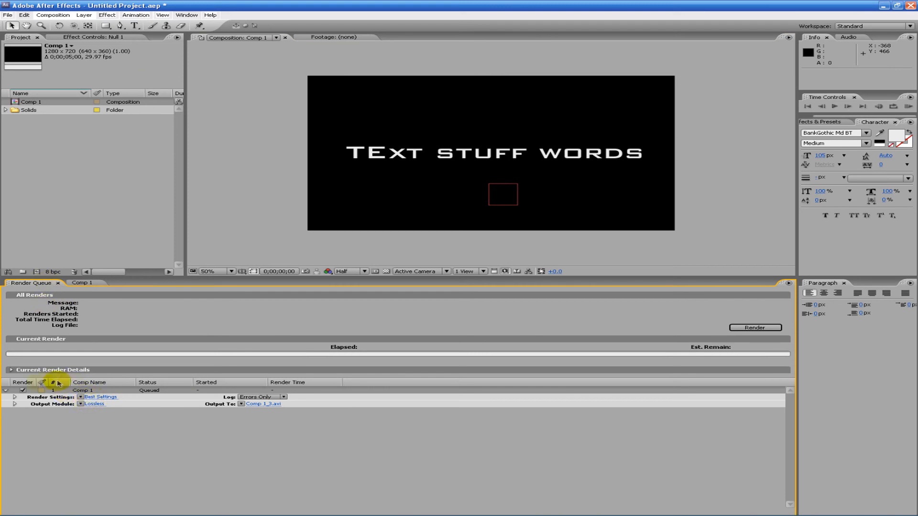
Step: Review the Quality and Effects options in Comp 1's render settings, and accept them with Best quality and Full resolution
click(100, 398)
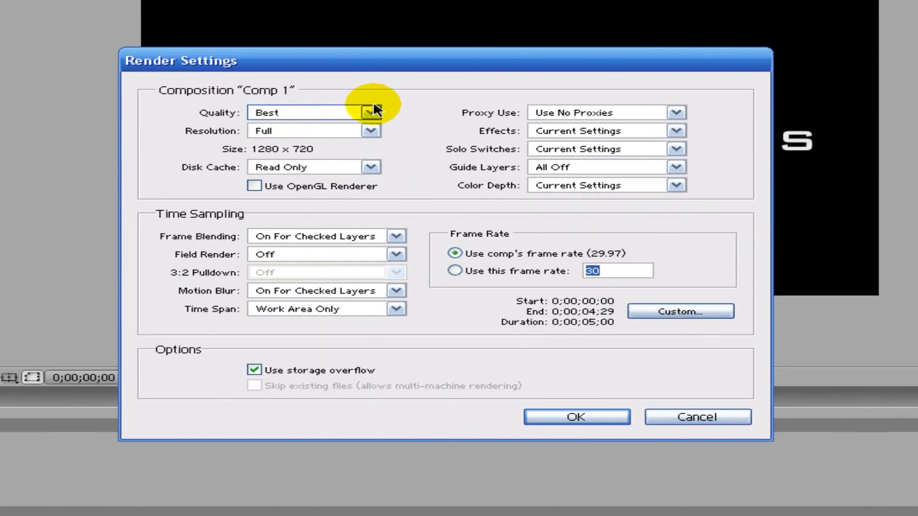
click(391, 123)
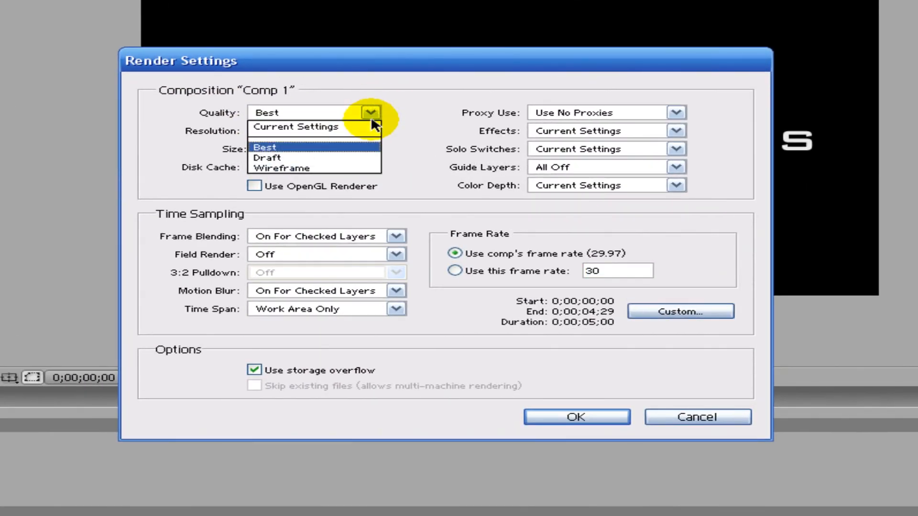
click(371, 113)
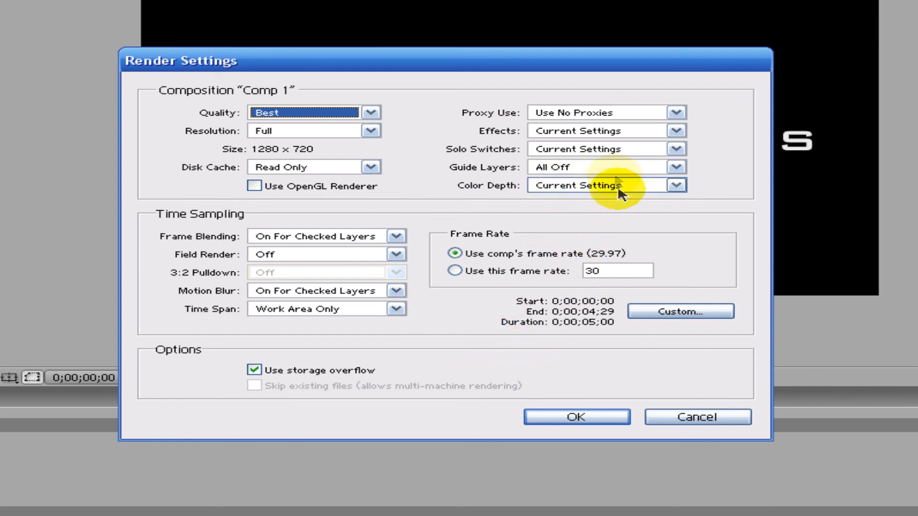
click(583, 136)
click(584, 143)
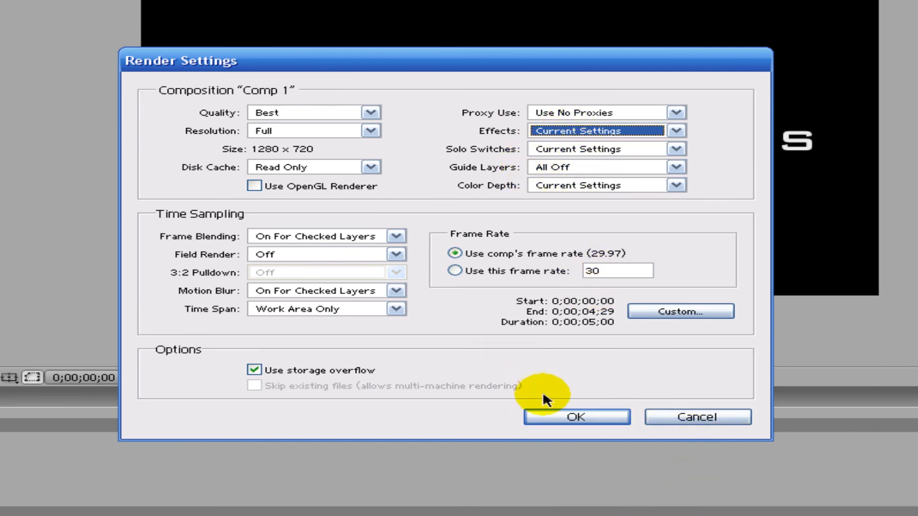
click(549, 415)
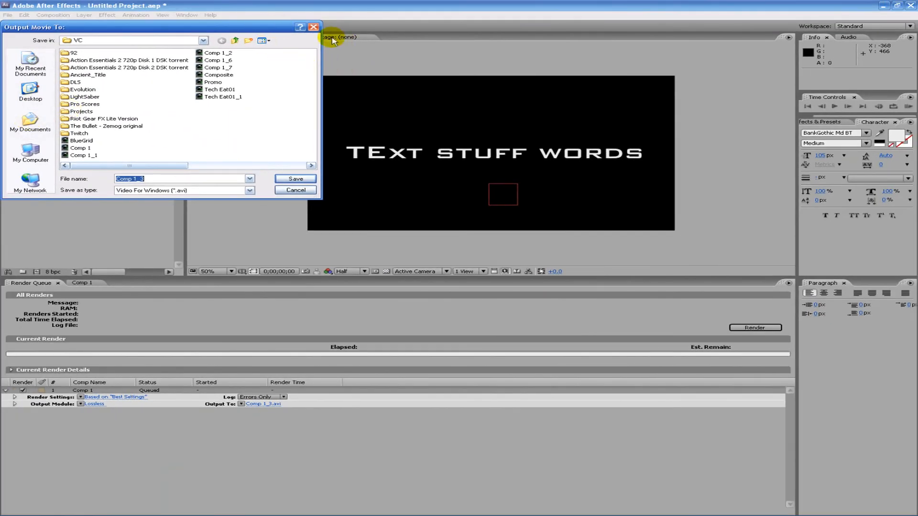
Step: Cancel choosing an output file for the queued render and return to the Comp 1 timeline
click(314, 27)
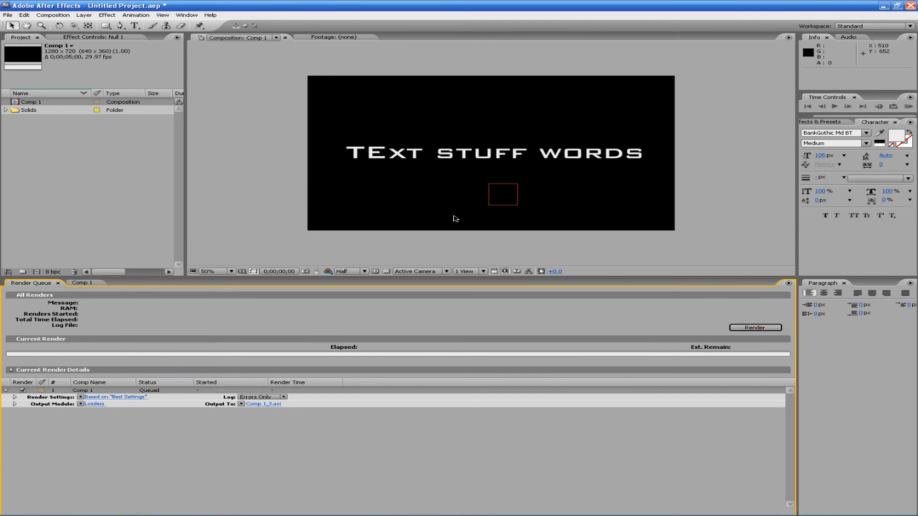
click(82, 283)
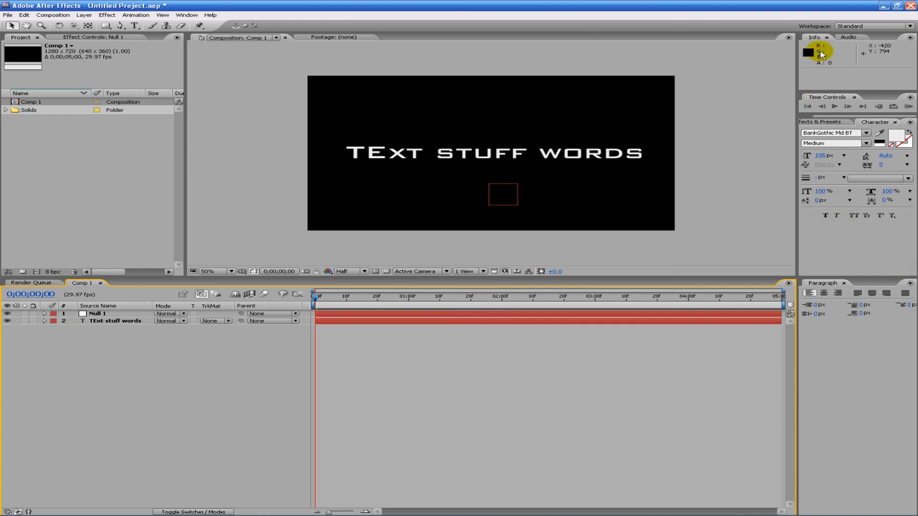